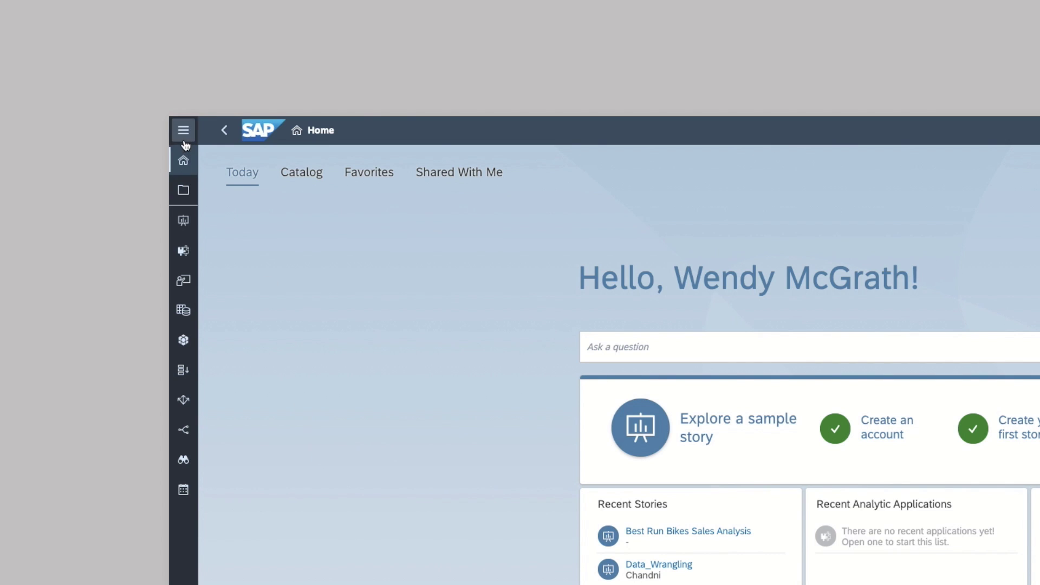
# - Expand the side navigation from the hamburger icon so app names appear
pyautogui.click(183, 131)
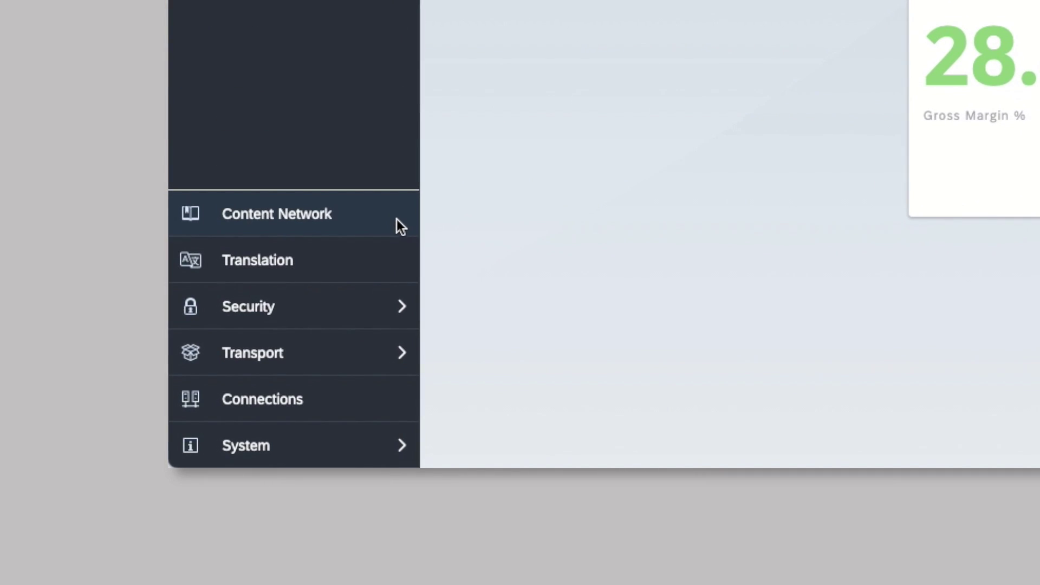
# - Browse the Security, Transport and System administration submenus, then collapse the navigation
pyautogui.click(400, 304)
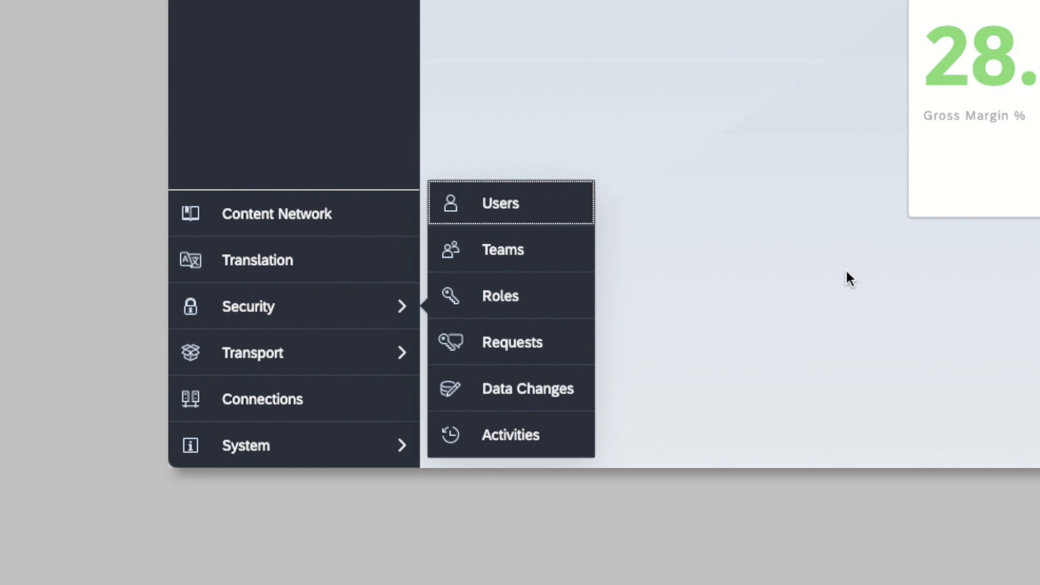
pyautogui.click(369, 357)
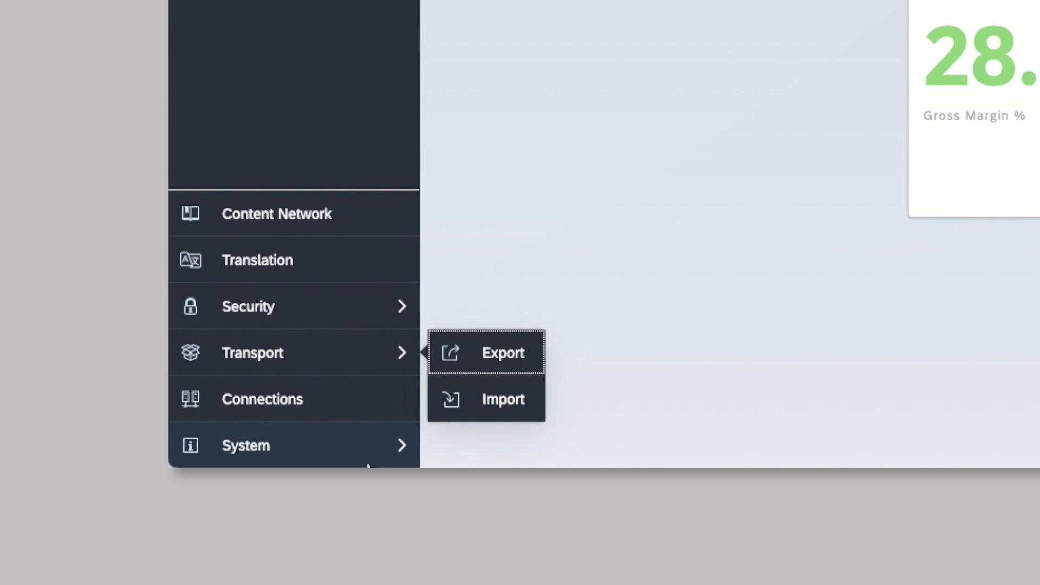
pyautogui.click(351, 462)
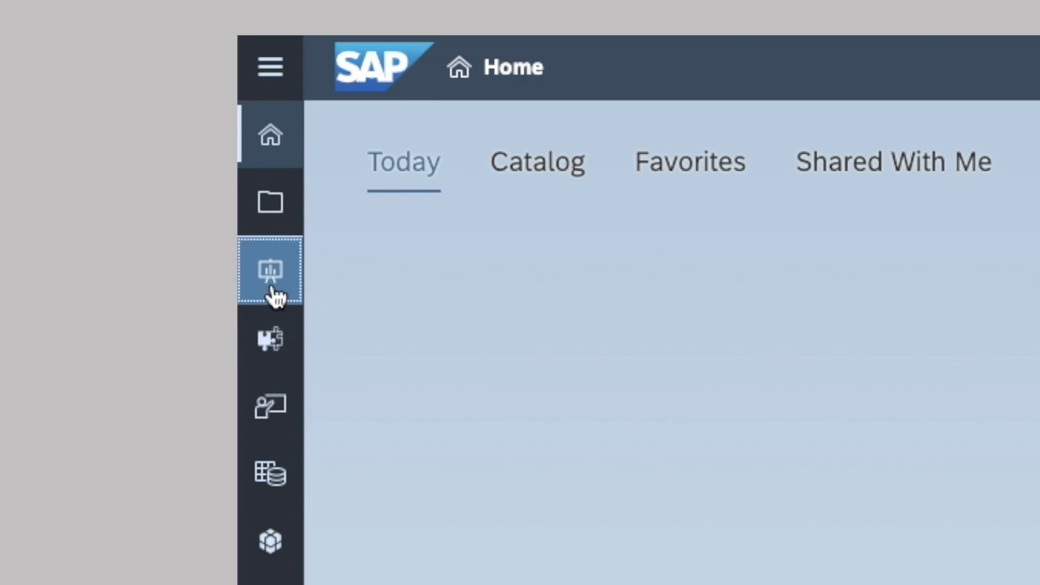
# - Go to the Stories start page from the side navigation
pyautogui.click(274, 292)
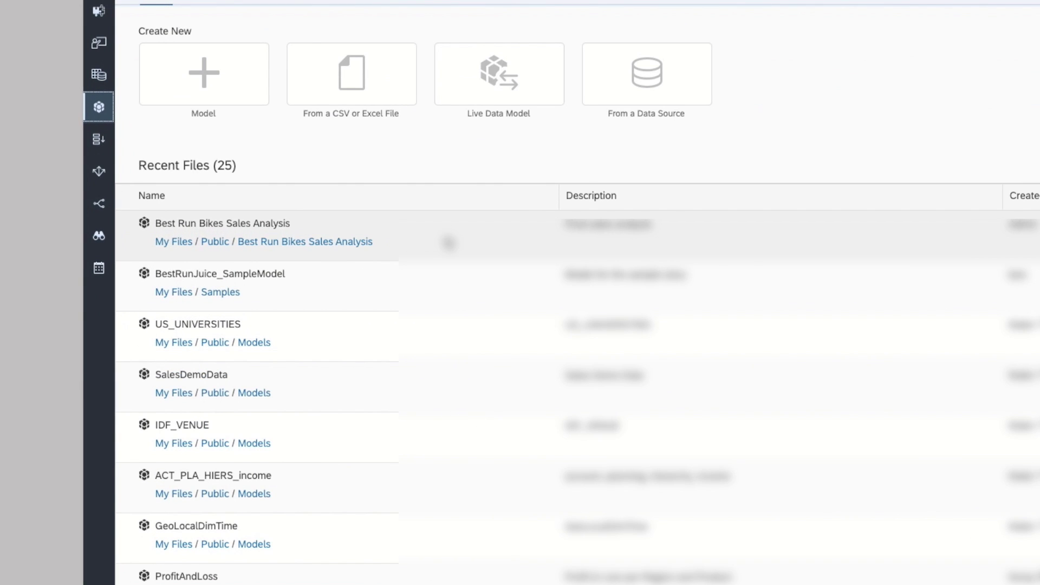
# - Open the Best Run Bikes Sales Analysis model from Recent Files in the Modeler
pyautogui.click(448, 243)
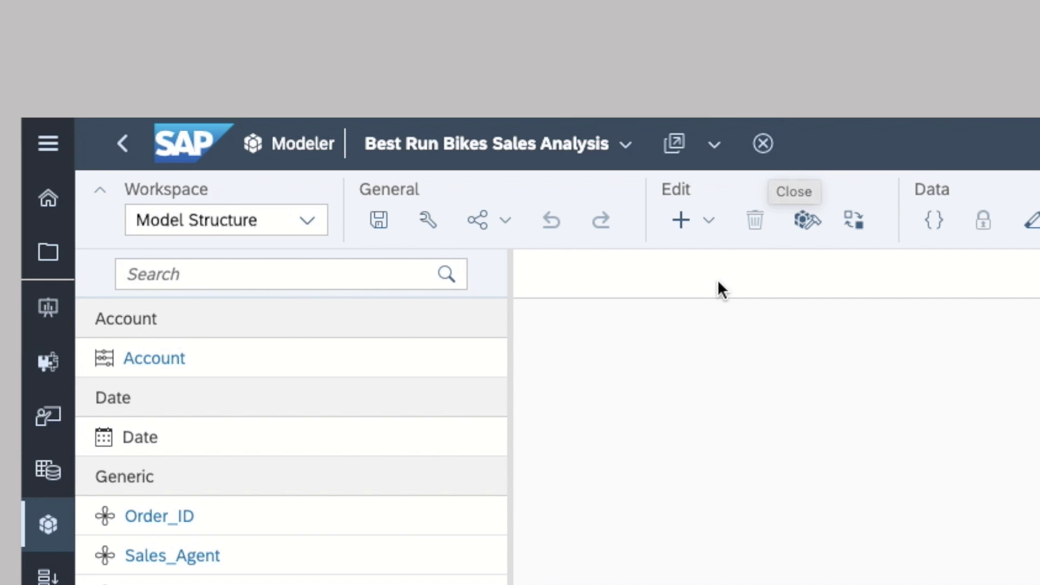
pyautogui.click(525, 169)
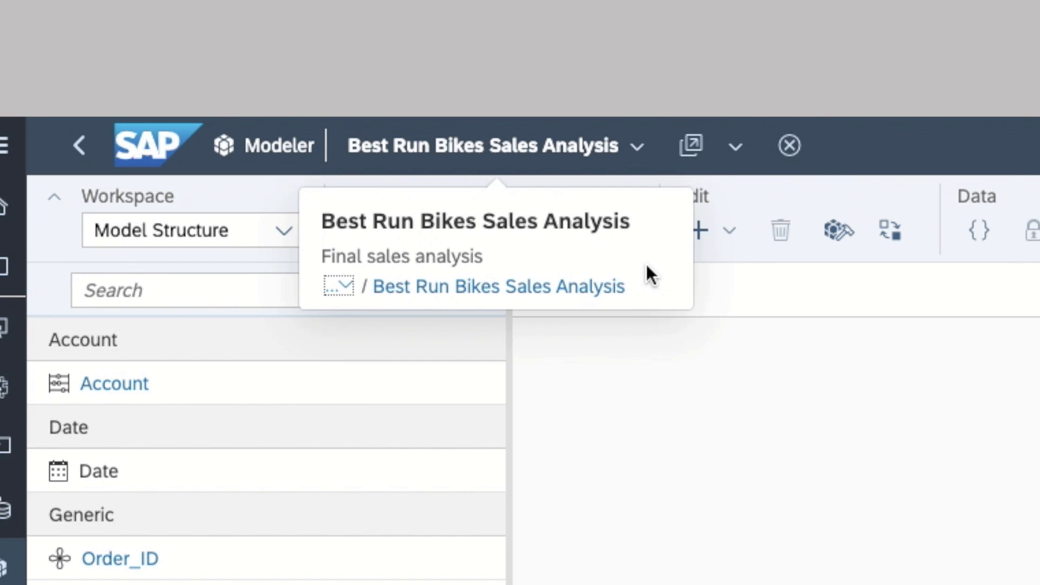
pyautogui.click(667, 361)
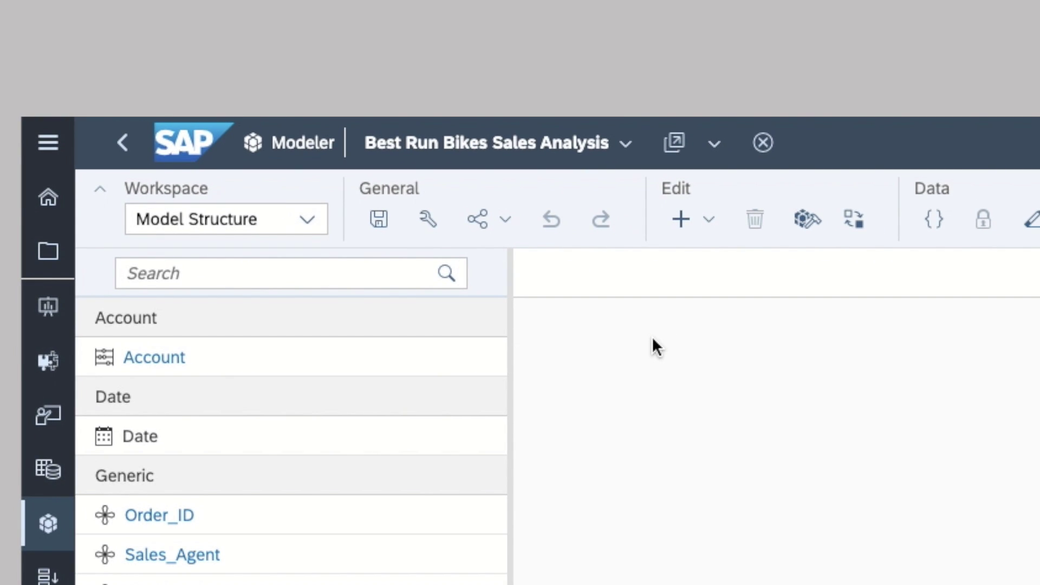
# - Show the shell bar's create-content menu with the Story layout choices
pyautogui.click(374, 162)
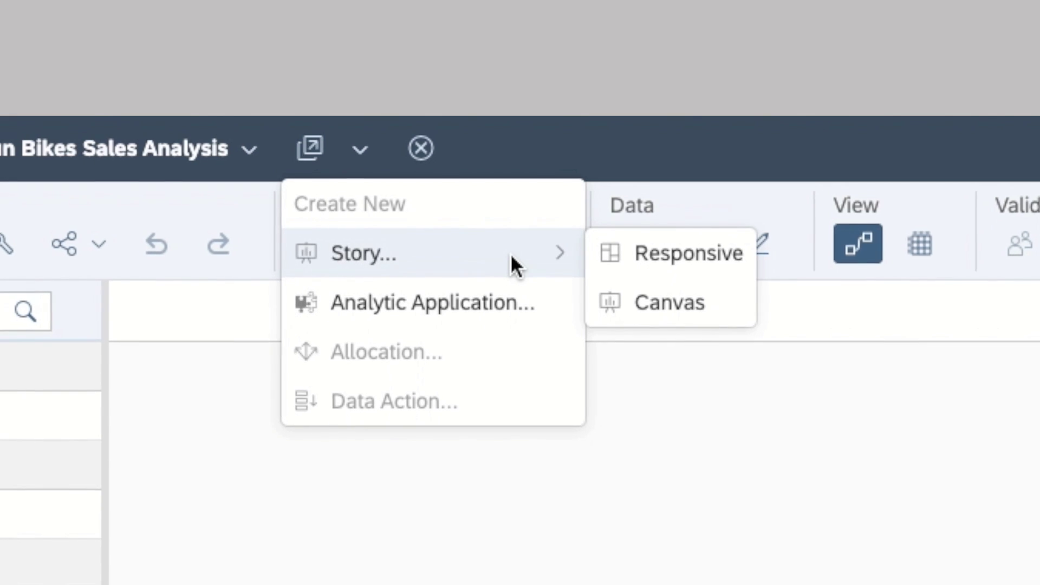
pyautogui.moveTo(350, 265)
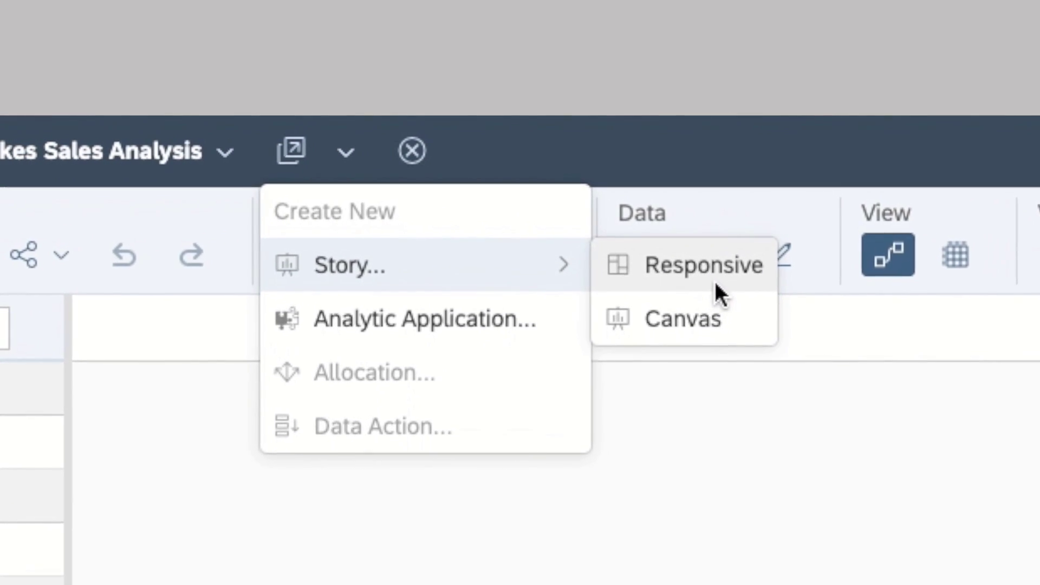
# - Choose the Responsive layout to create the Best Run Bikes Sales Analysis story
pyautogui.click(738, 290)
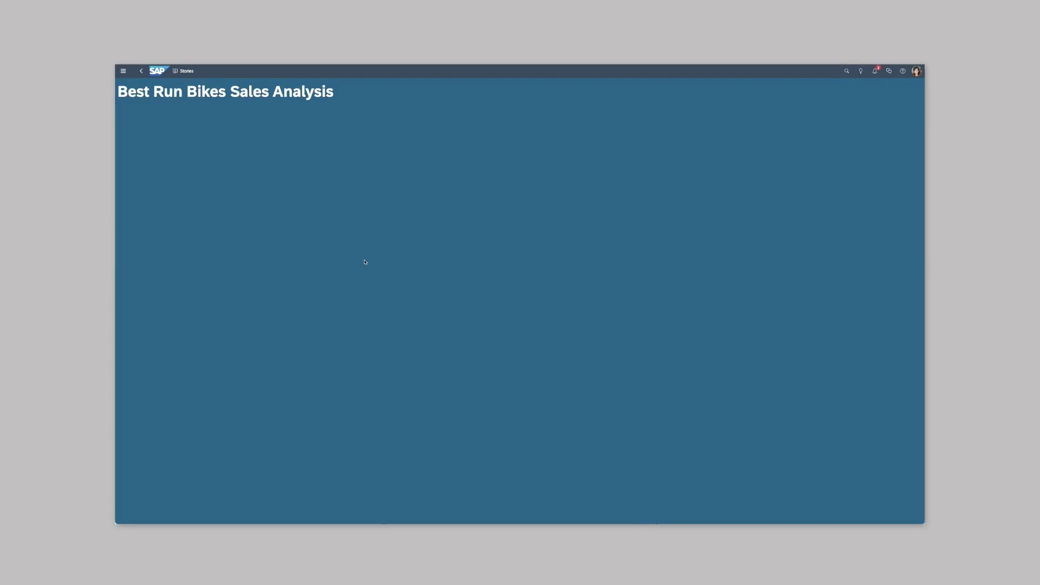